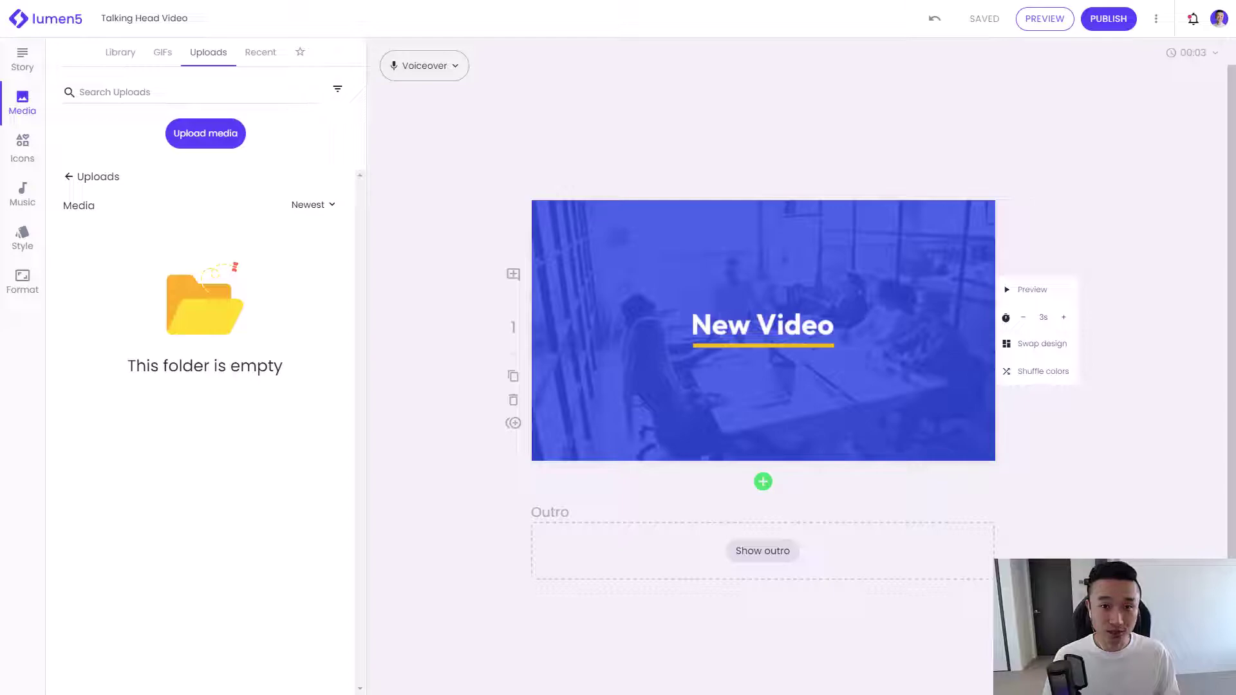
Step: Upload the talking-head clip, add a Talking Head scene, and delete the New Video title scene
left_click_drag(0, 398, 179, 399)
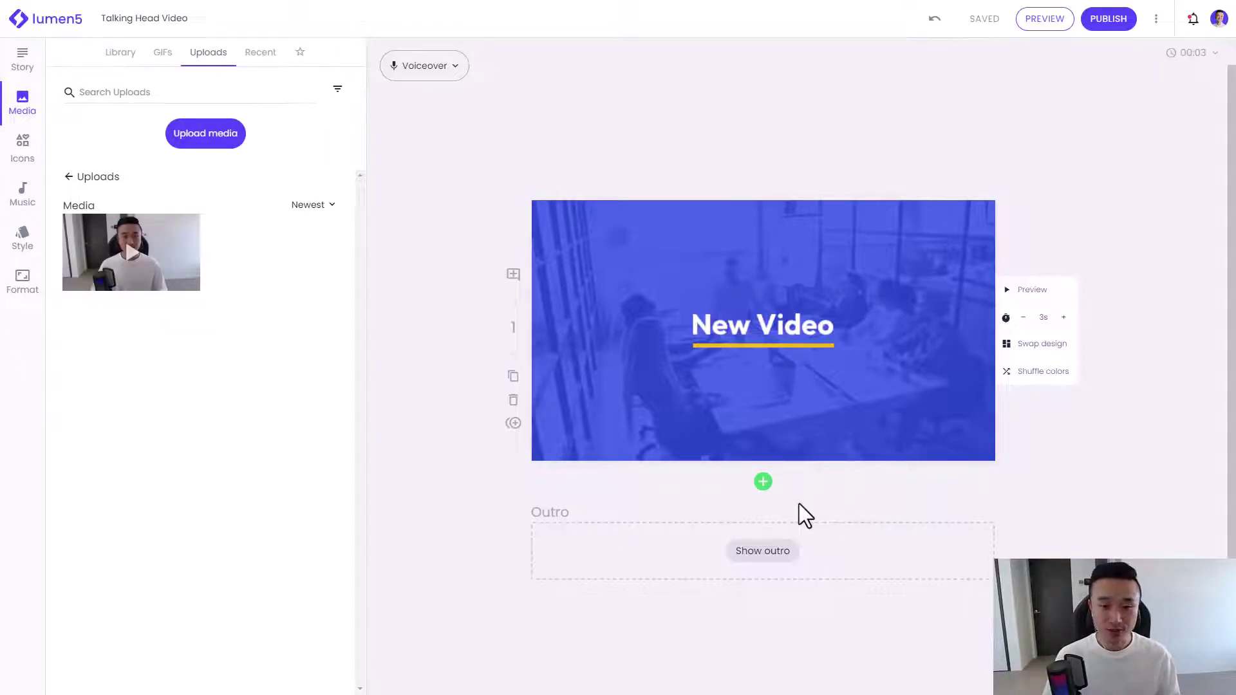
left_click(763, 482)
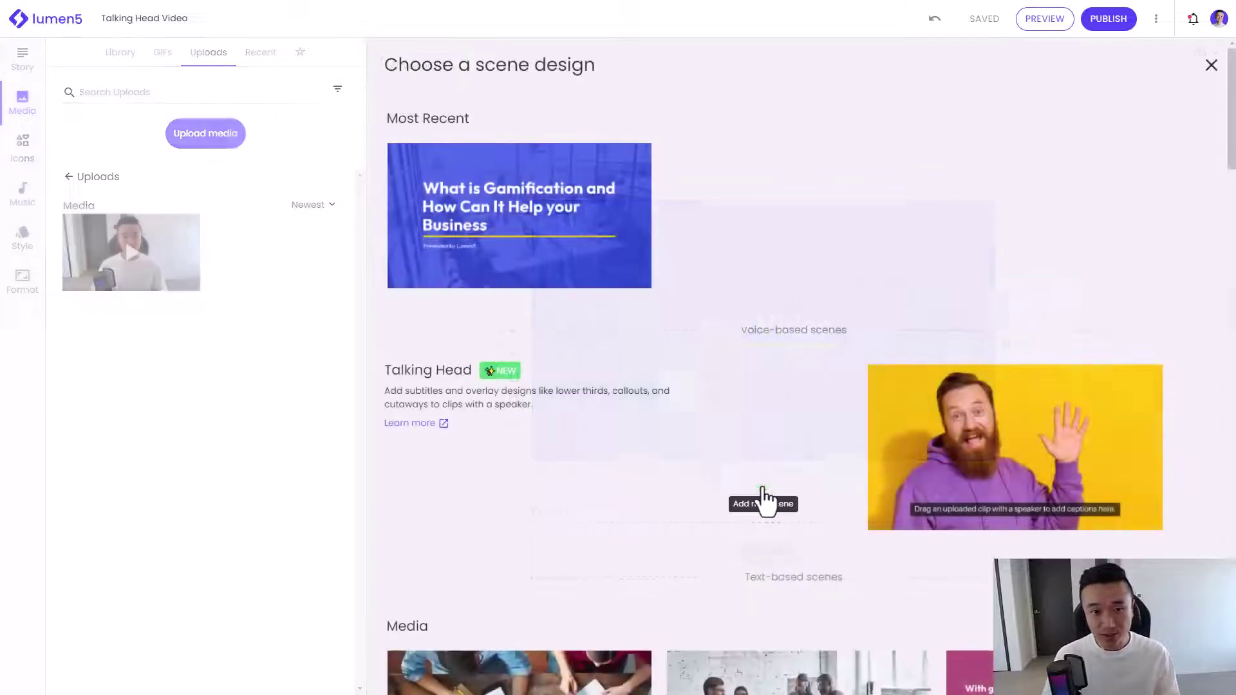
scroll(766, 502, "down", 4)
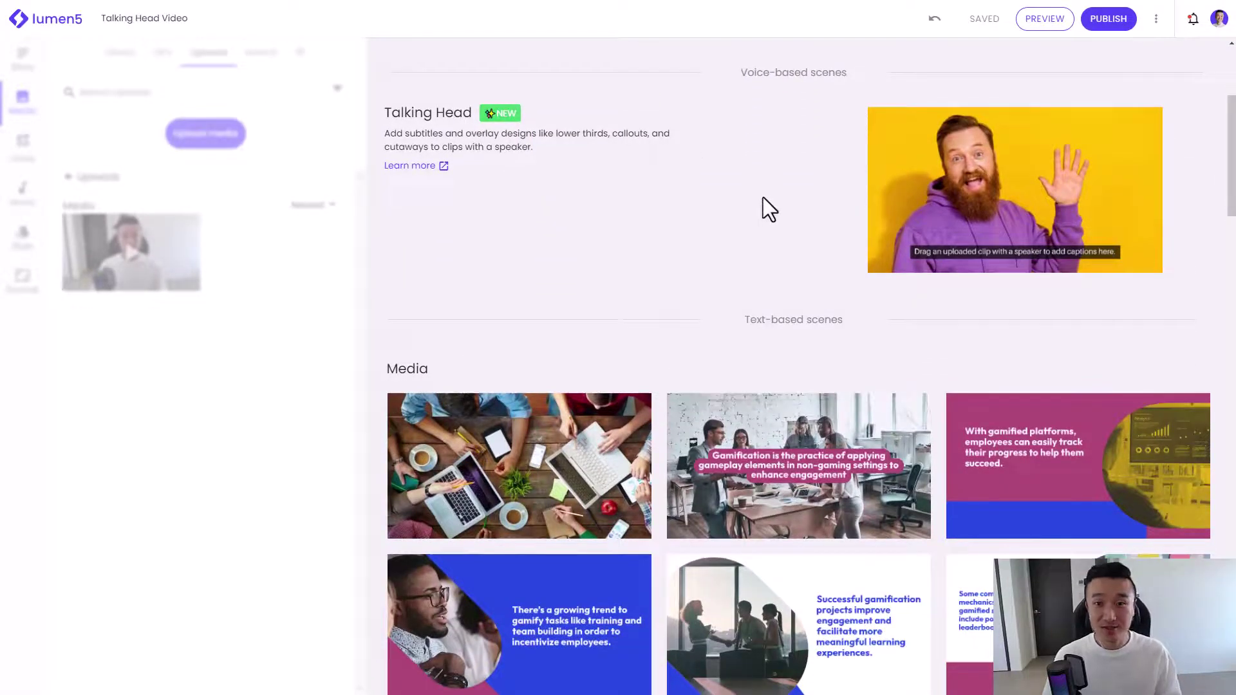
mouse_move(993, 215)
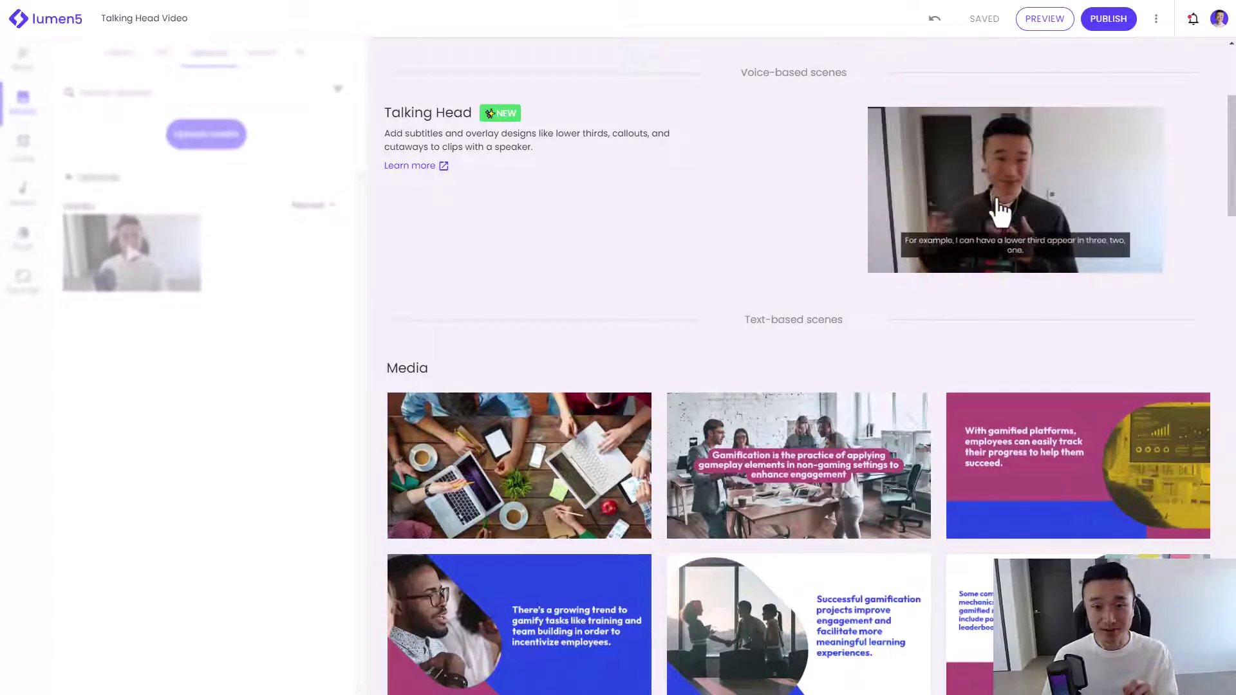
left_click(998, 213)
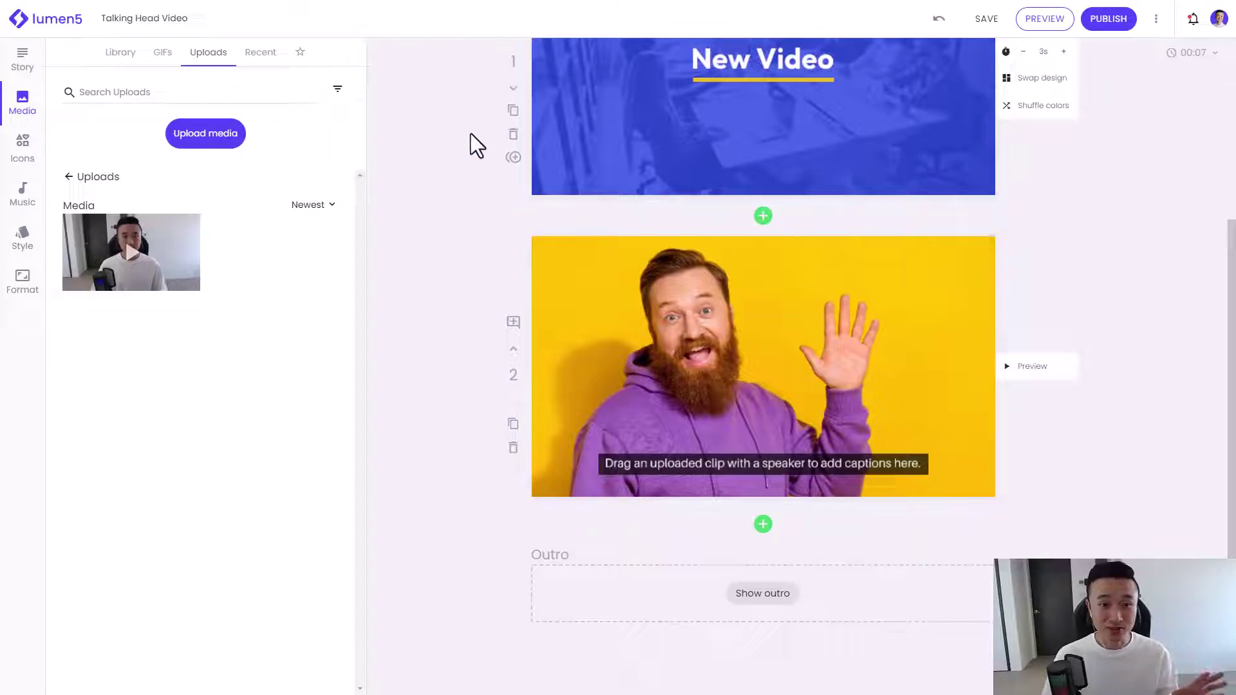
left_click(513, 134)
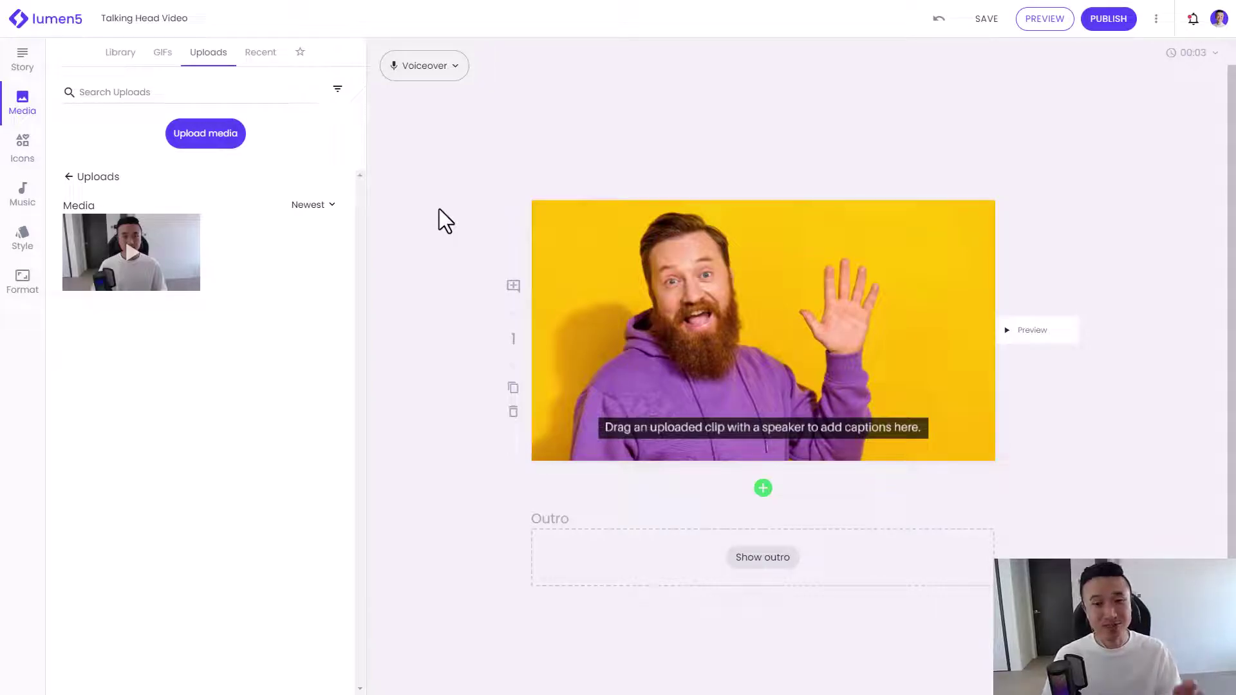
Step: Drop the uploaded clip into the Talking Head scene and play it back to check the captions
left_click_drag(152, 256, 740, 283)
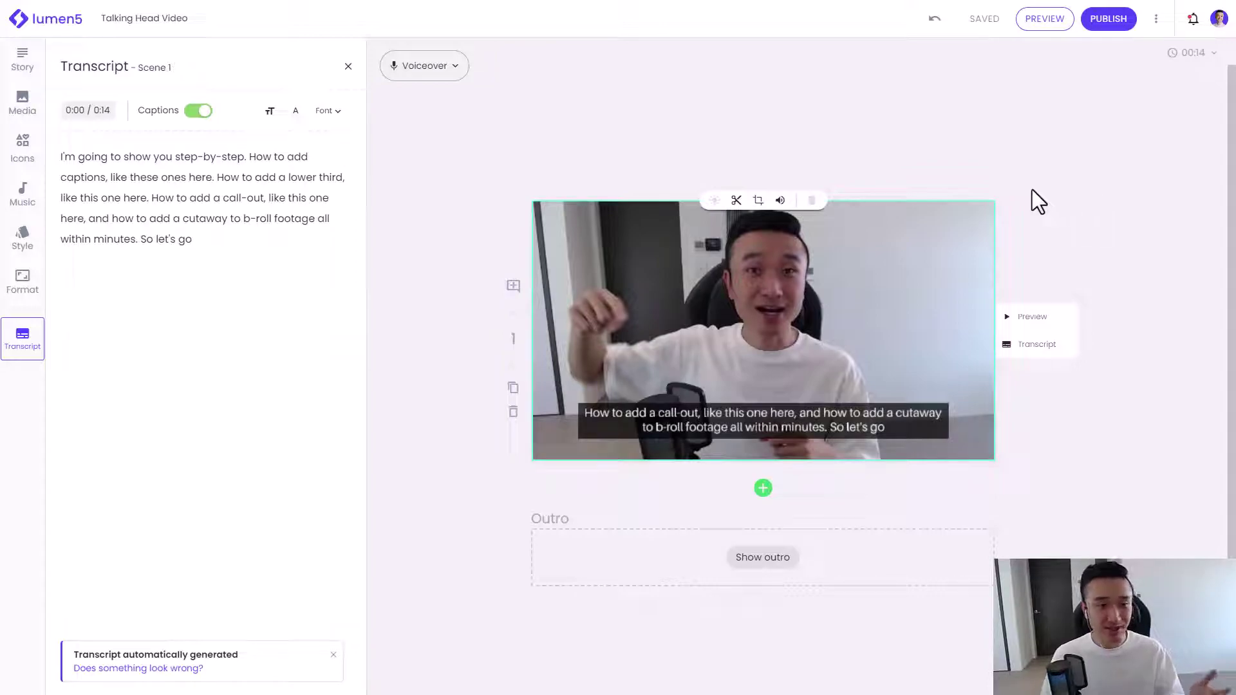
left_click(1064, 319)
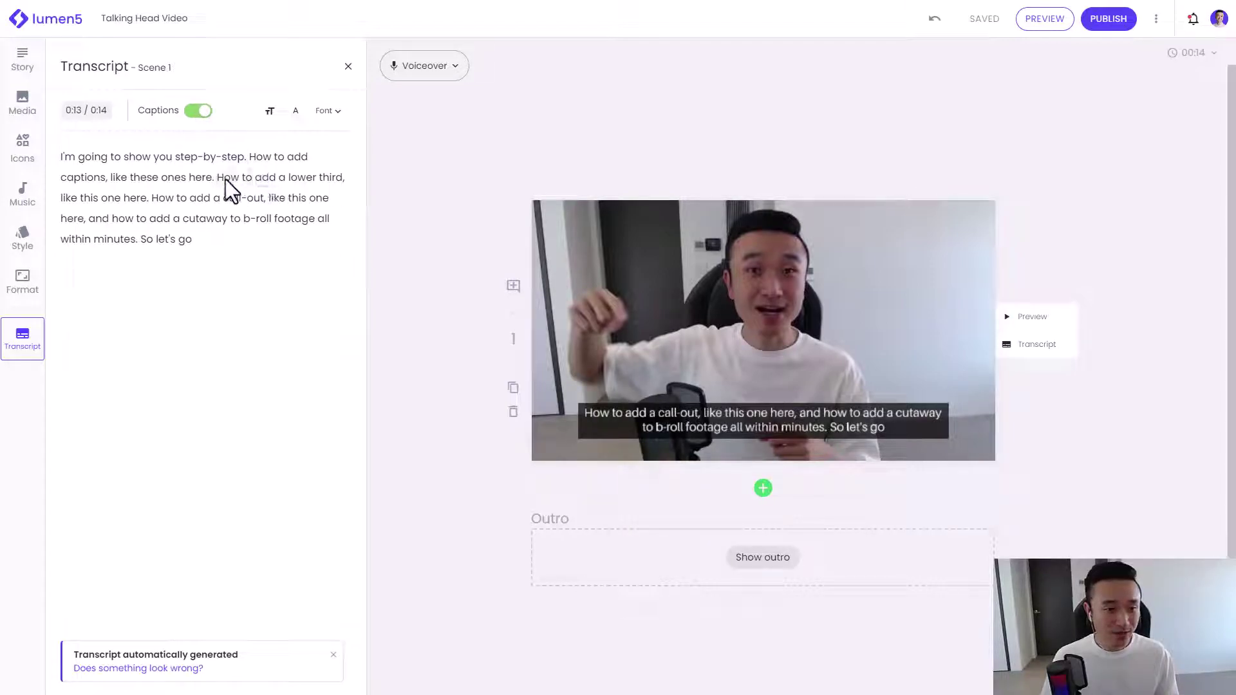
left_click_drag(217, 178, 148, 203)
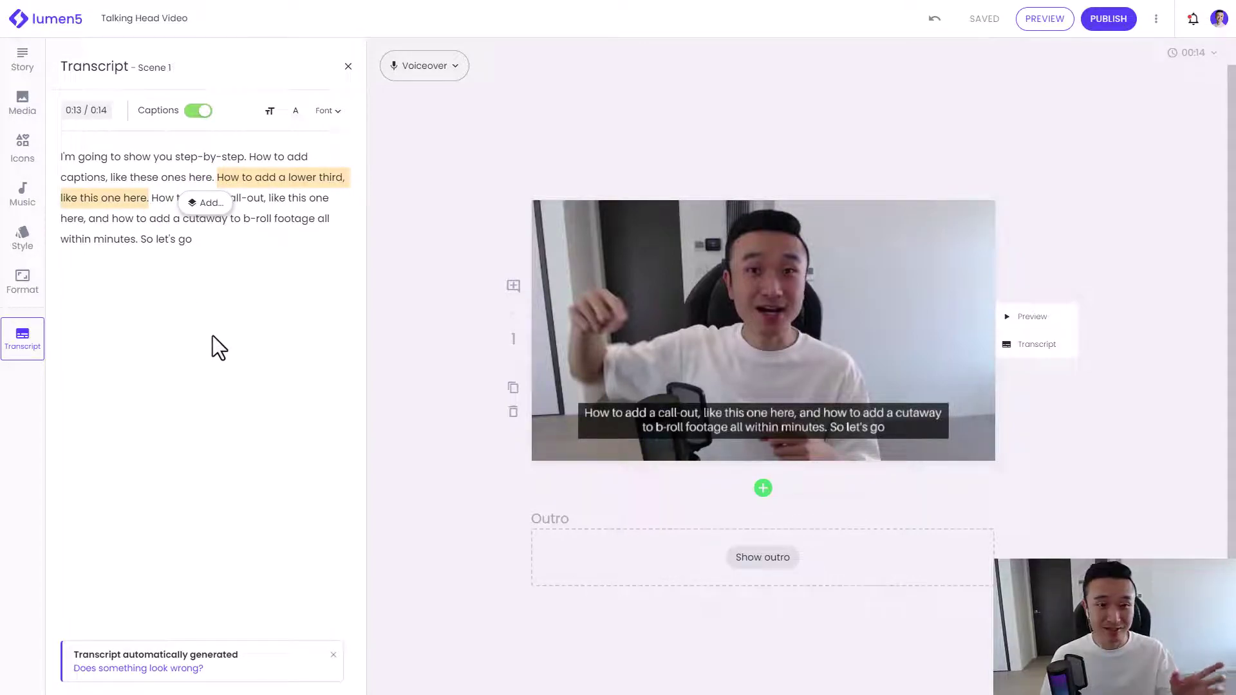
Step: Add a Lower Thirds overlay with the speaker's name and the title 'Content Creator'
left_click(209, 213)
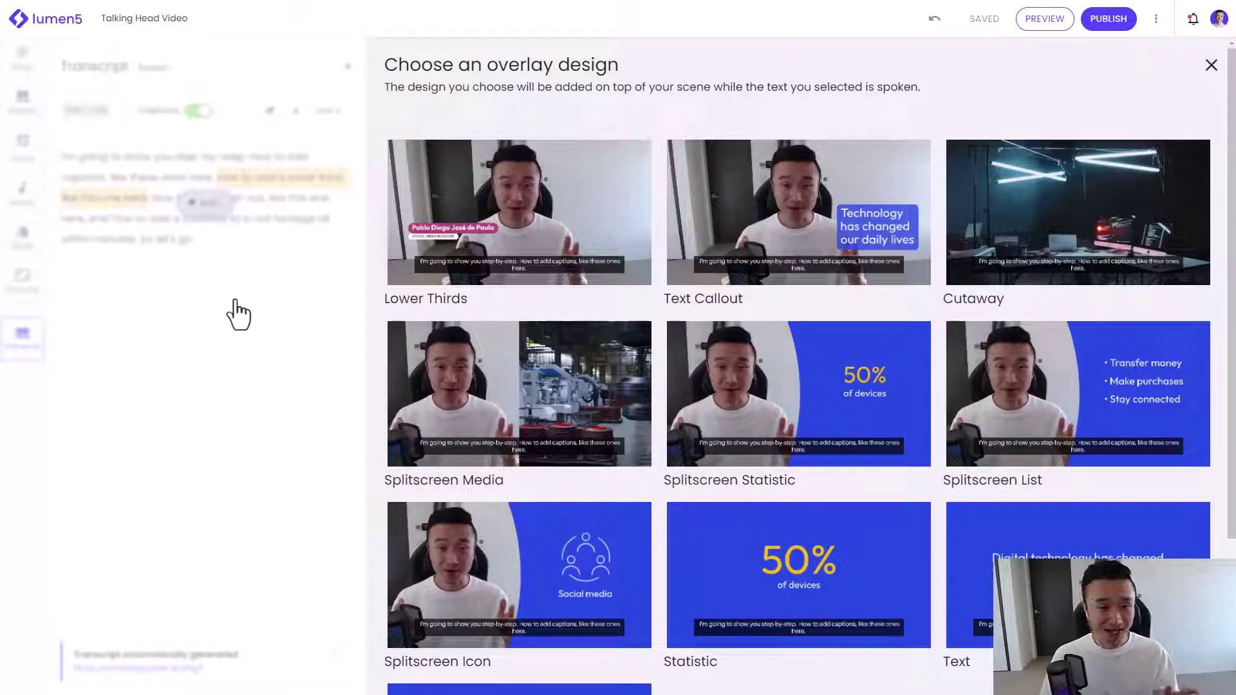
left_click(464, 225)
triple_click(646, 359)
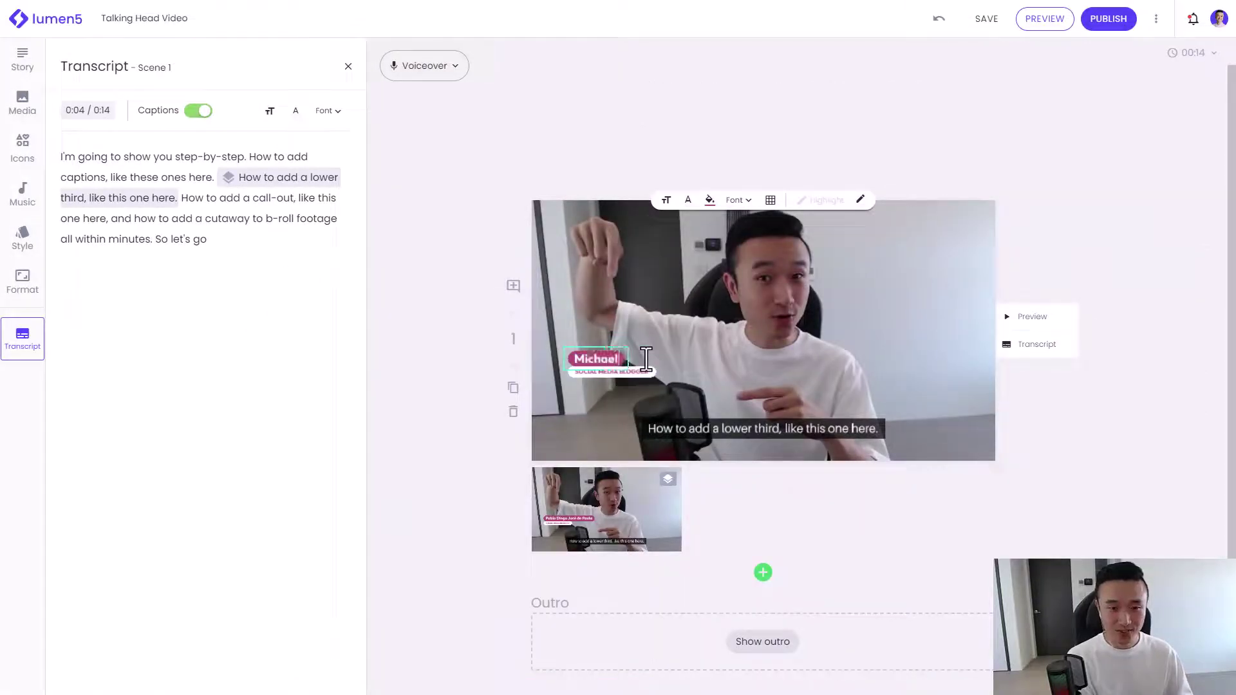
triple_click(634, 374)
type("Content Creator")
Step: Enlarge the lower-third name tag's text size
left_click(667, 200)
left_click(690, 219)
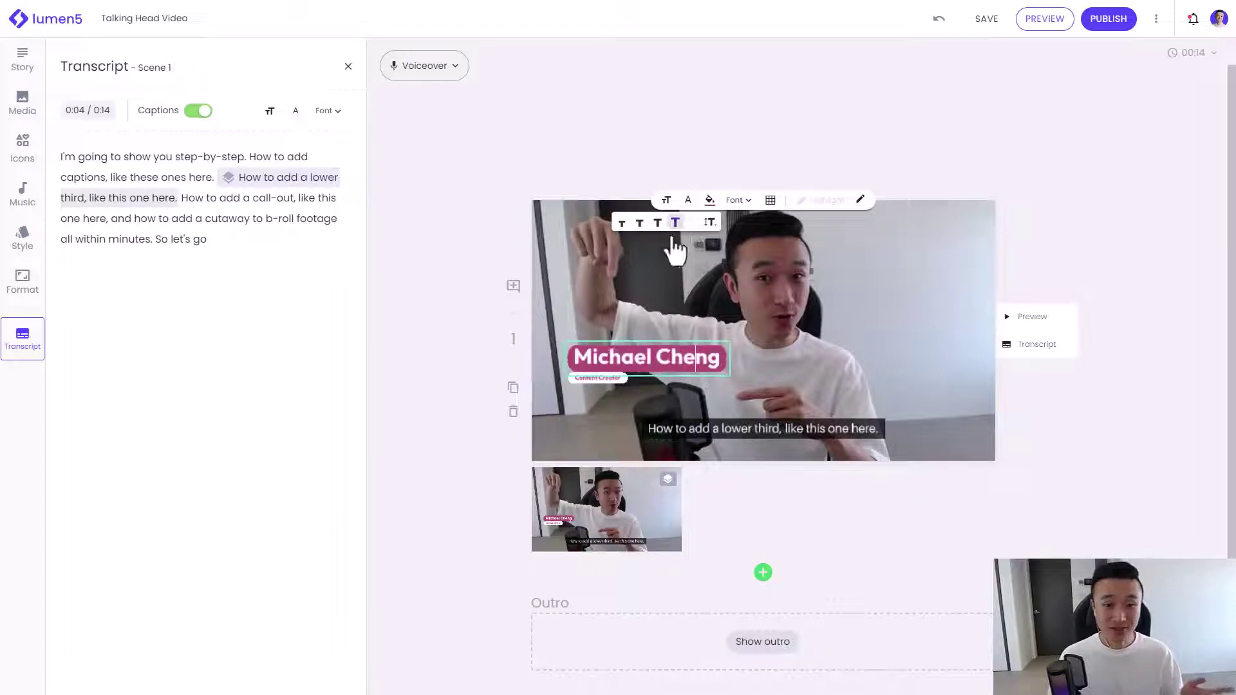
left_click(667, 199)
left_click(639, 231)
left_click(461, 330)
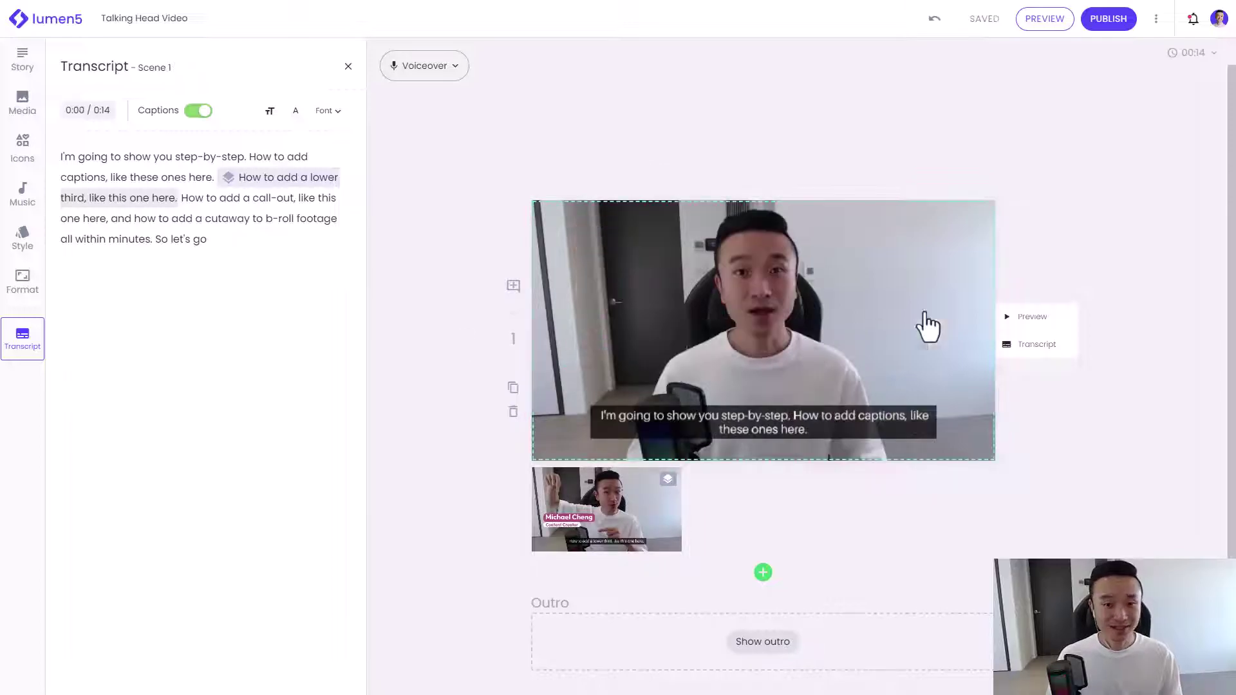
left_click(1064, 321)
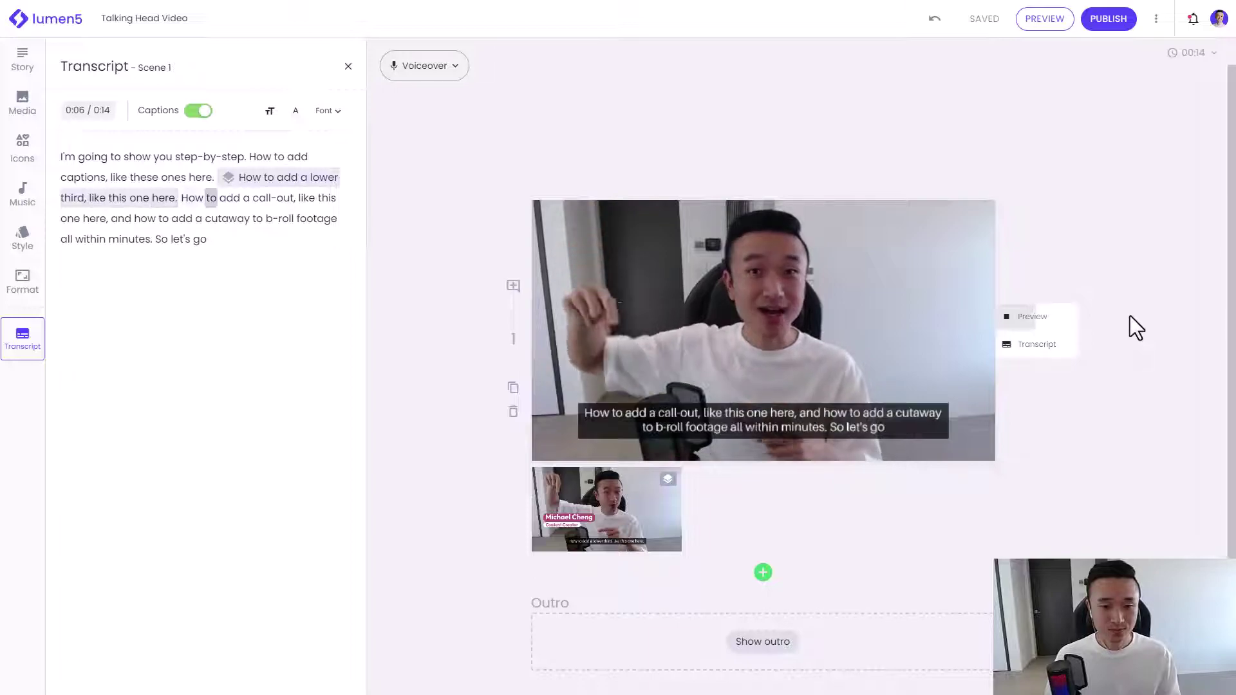
left_click(1059, 322)
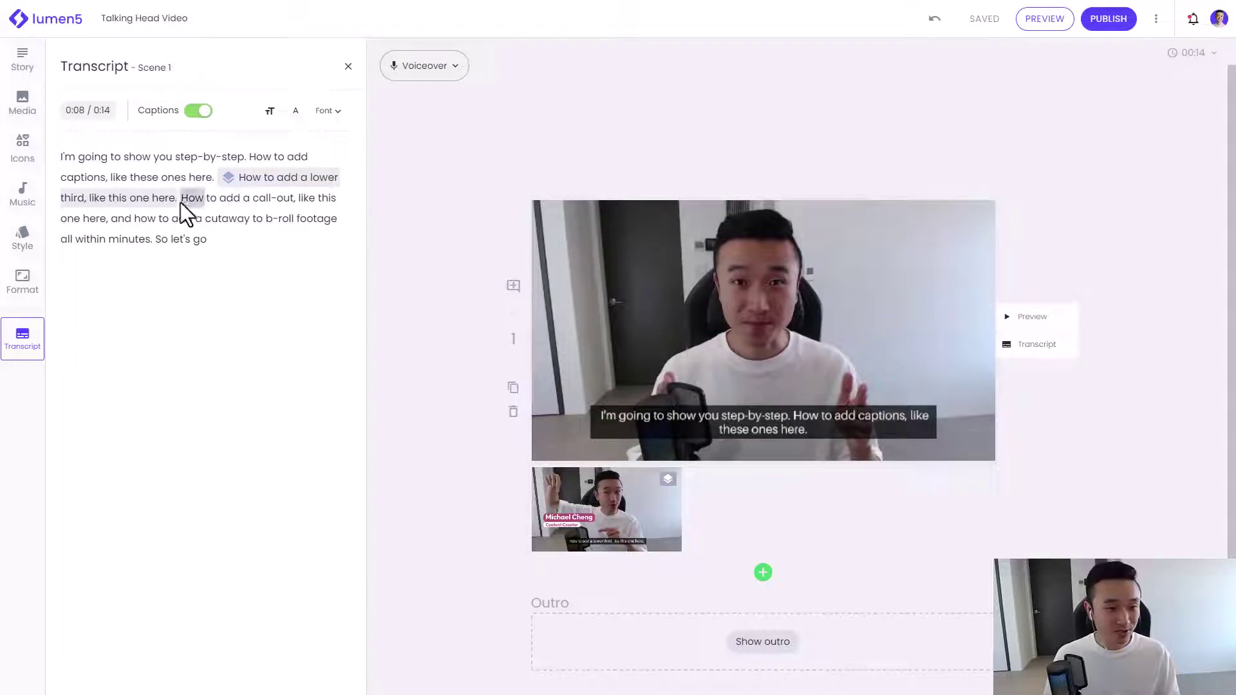
Step: Add a Text Callout reading 'This is a key takeaway' on the call-out sentence
left_click_drag(180, 202, 106, 222)
left_click(201, 173)
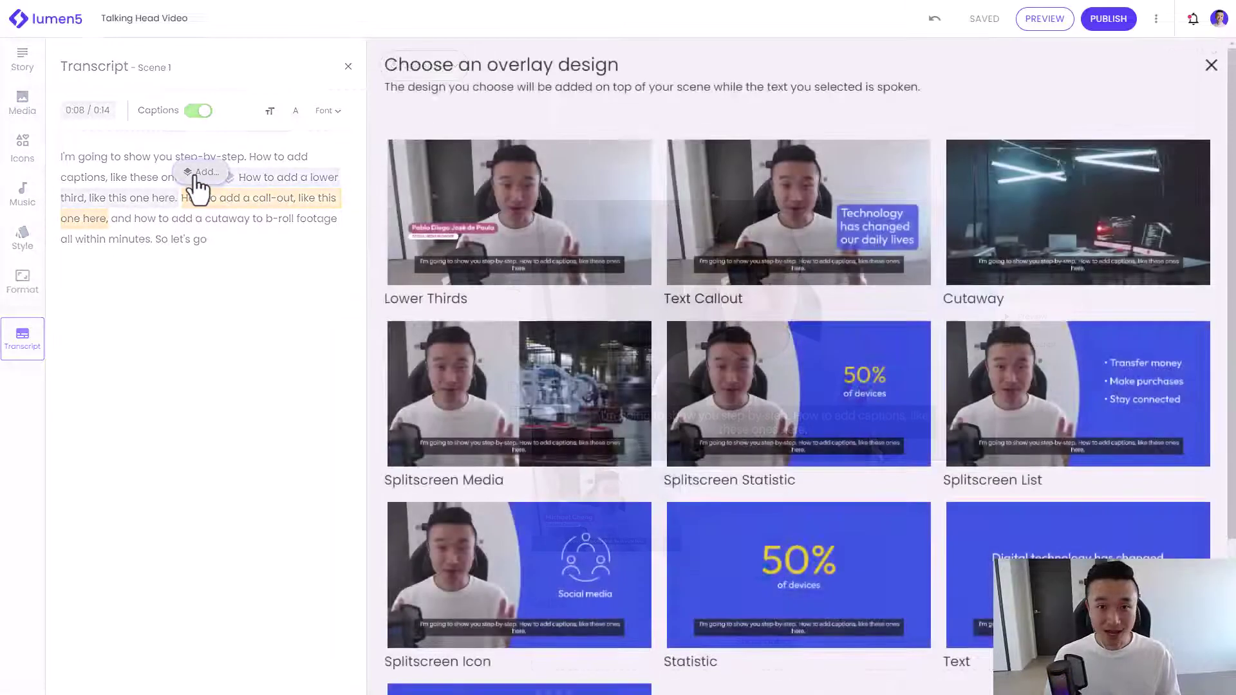
left_click(809, 240)
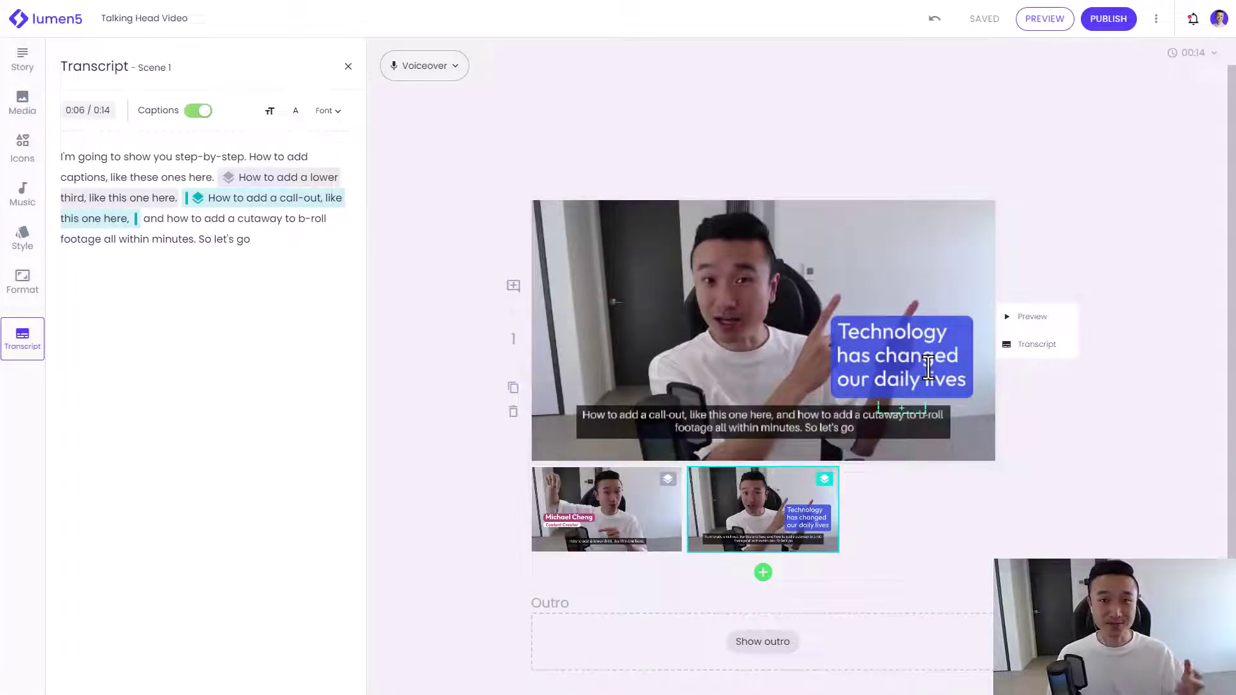
left_click(928, 368)
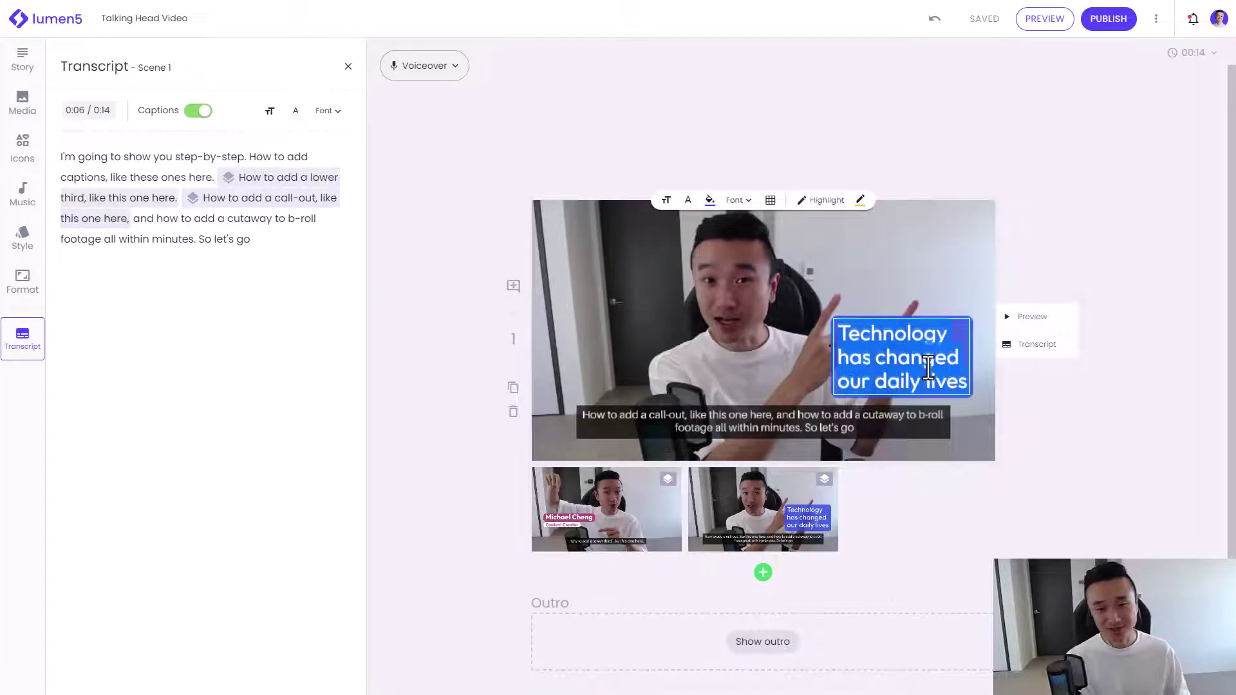
type("This is a key takeaway")
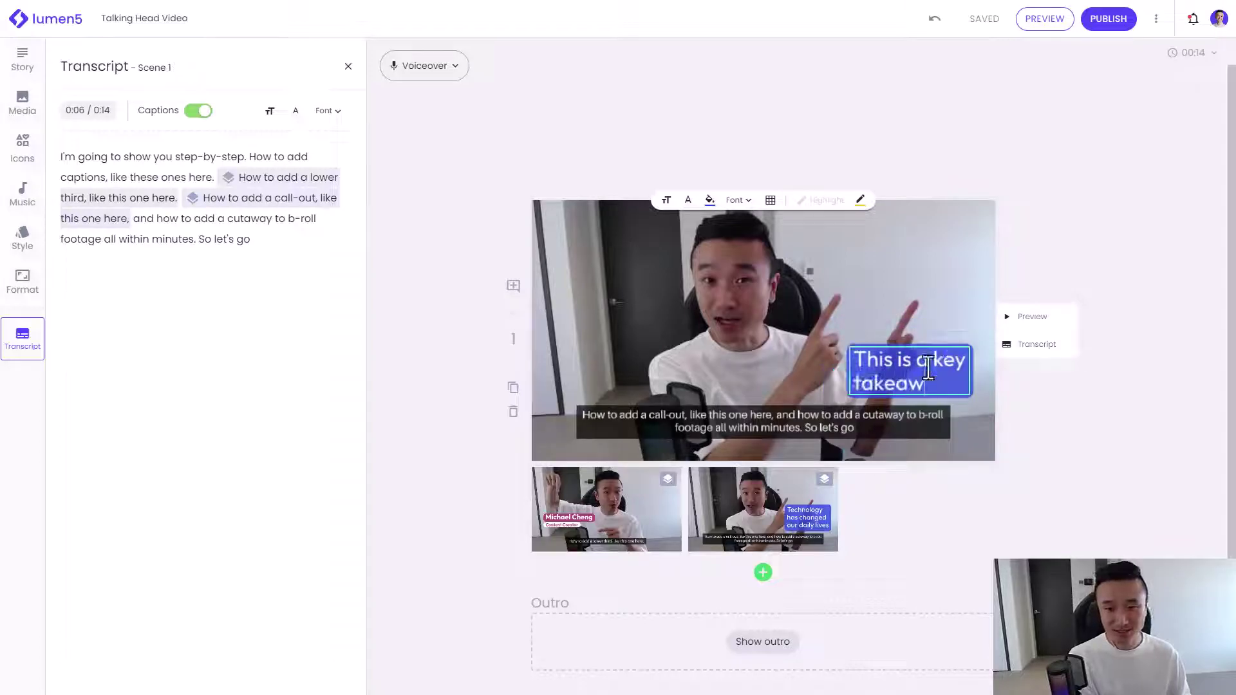
Step: Set the callout's text position to top-right, then select the words 'cutaway to b-roll footage'
left_click(771, 200)
left_click(779, 223)
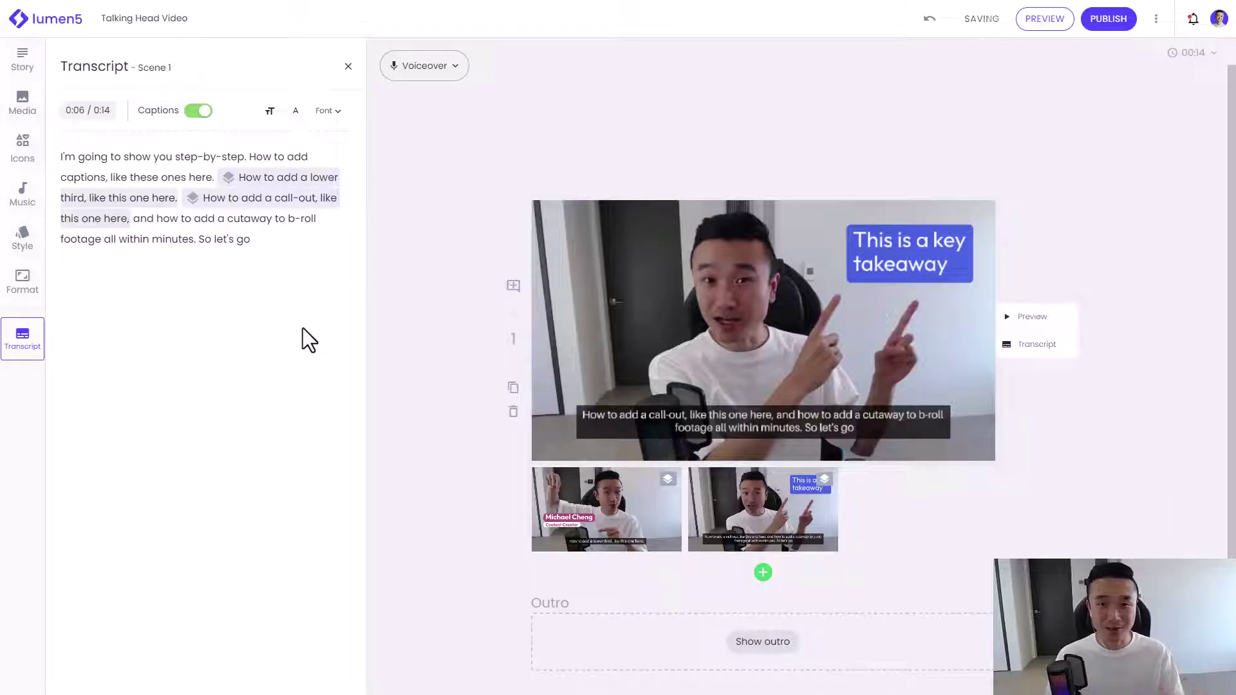
left_click_drag(225, 217, 102, 239)
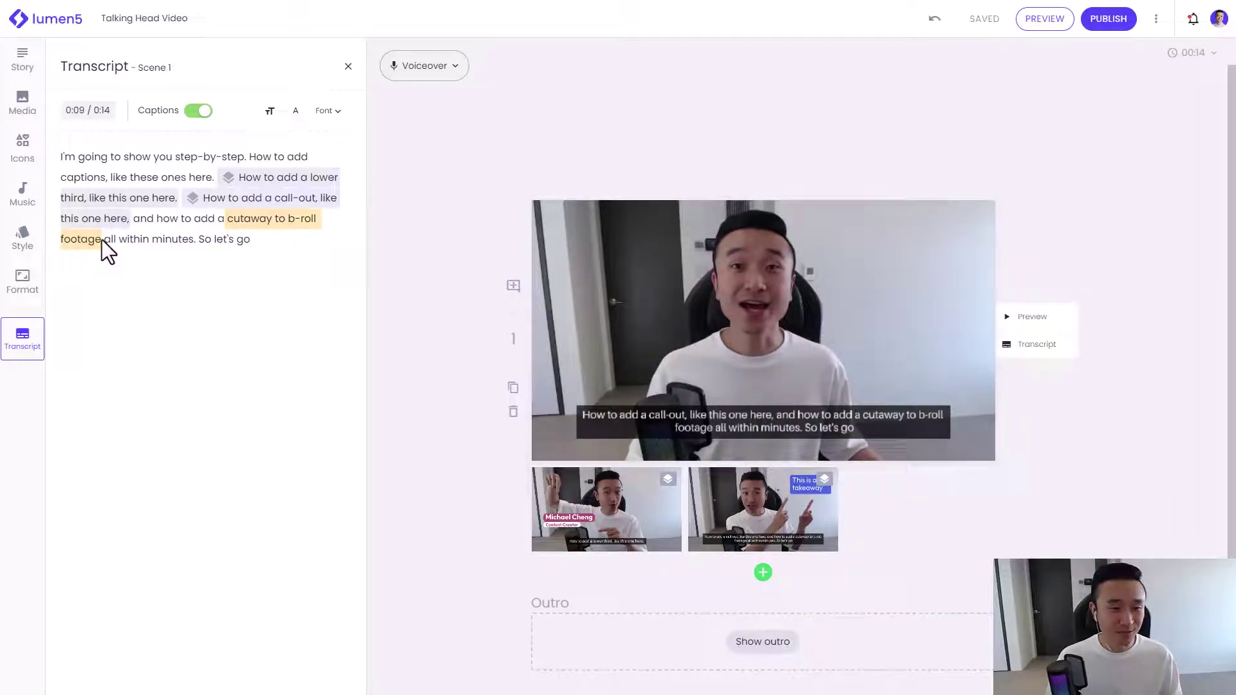
Step: Add a Cutaway overlay on the selected phrase and fill it with the lake stock clip from Library
left_click(196, 193)
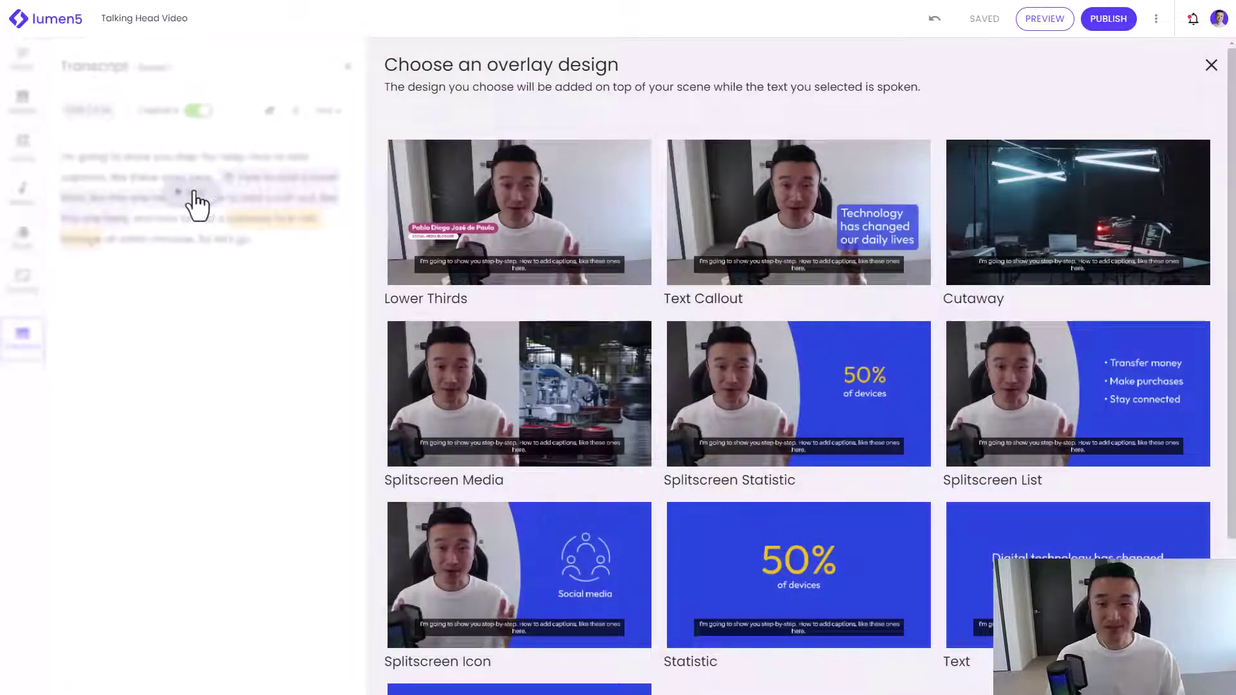
left_click(1168, 233)
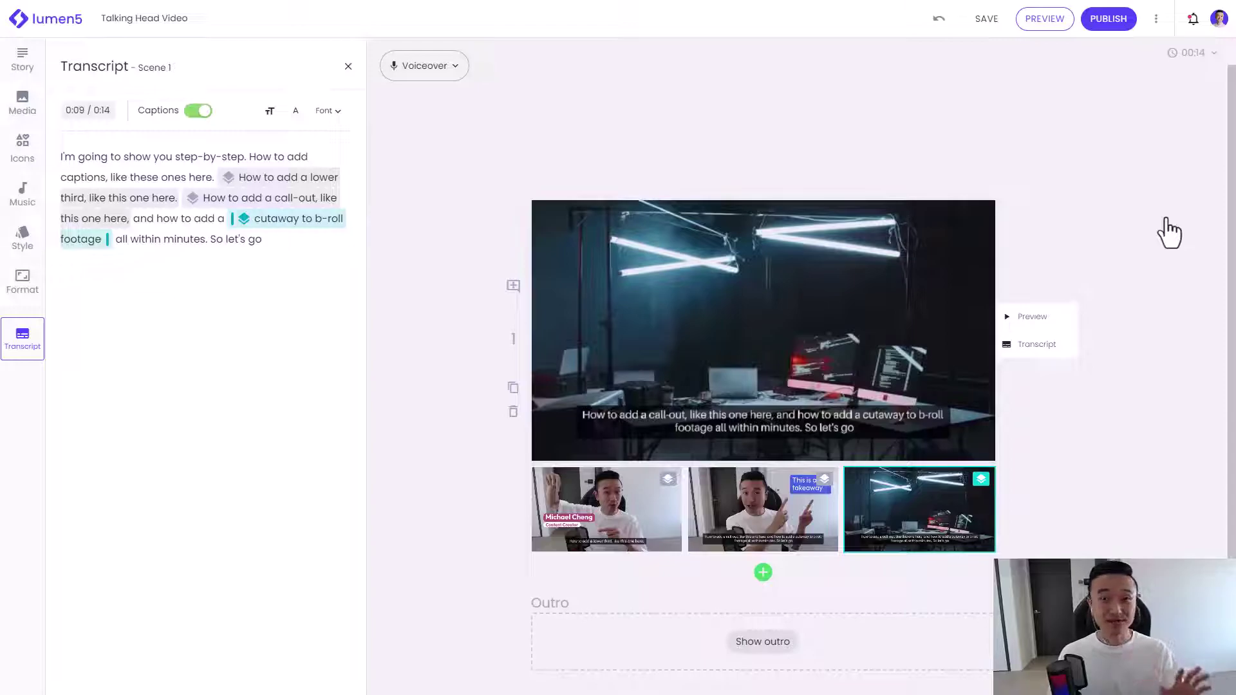
left_click(29, 119)
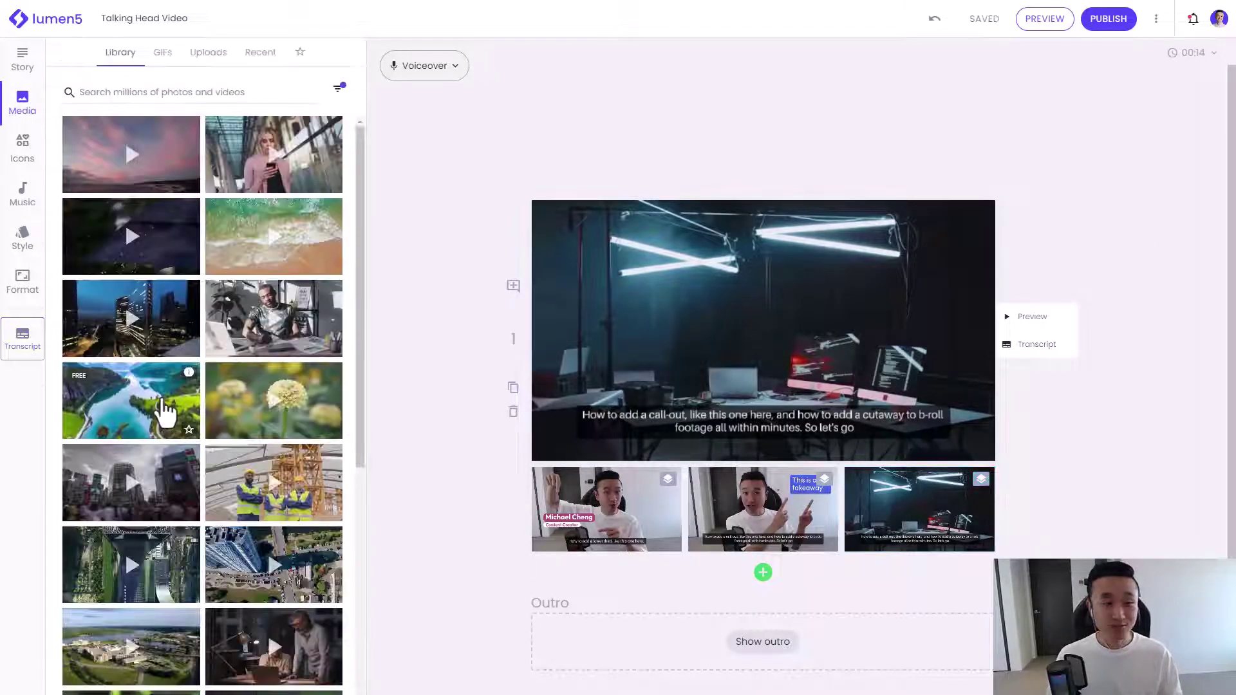
left_click_drag(208, 396, 736, 350)
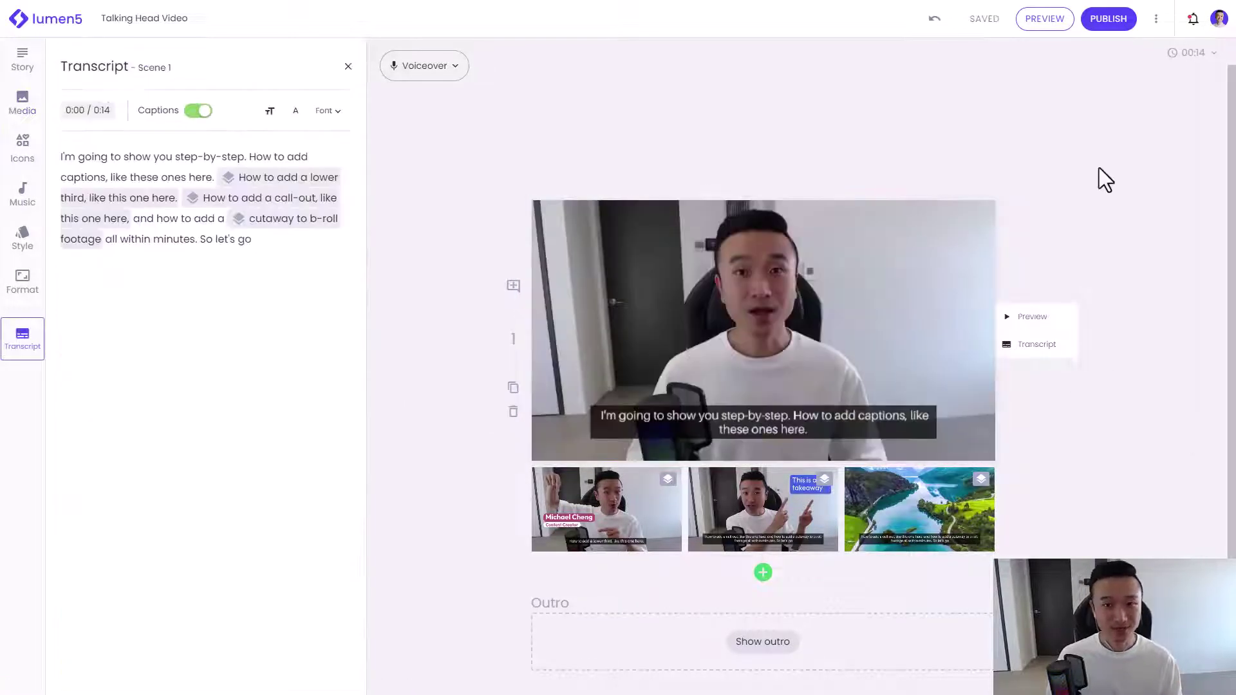